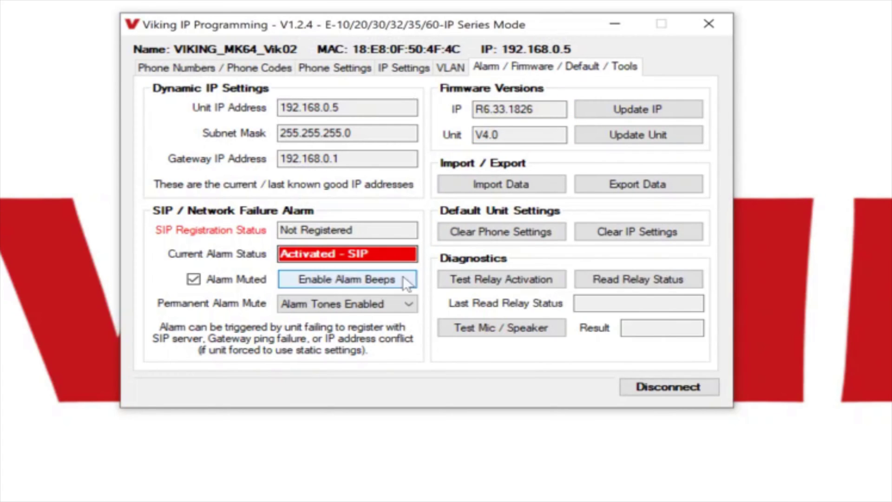
- Set the SIP server to 192.168.0.101 and enter extension username 11 with its password
click(404, 68)
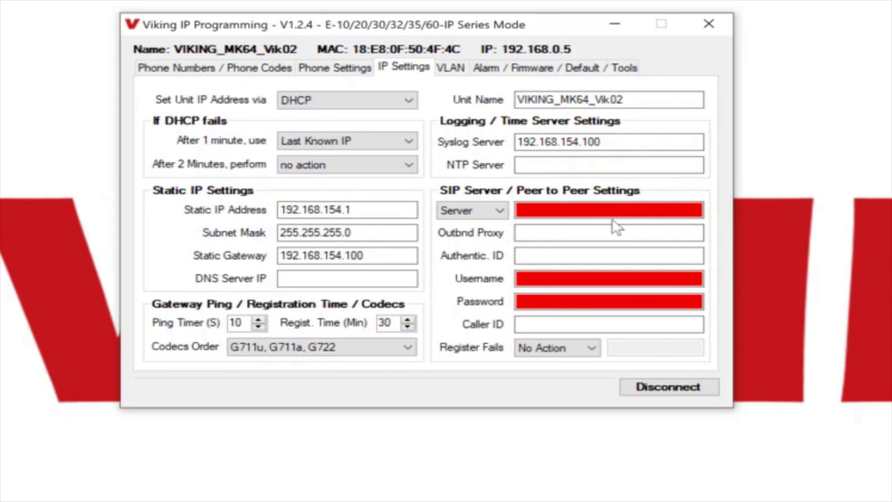
click(555, 219)
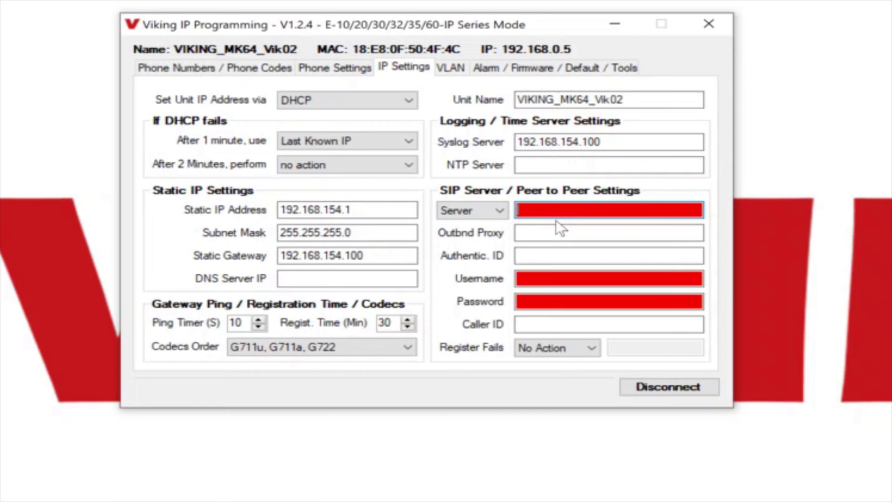
text(19)
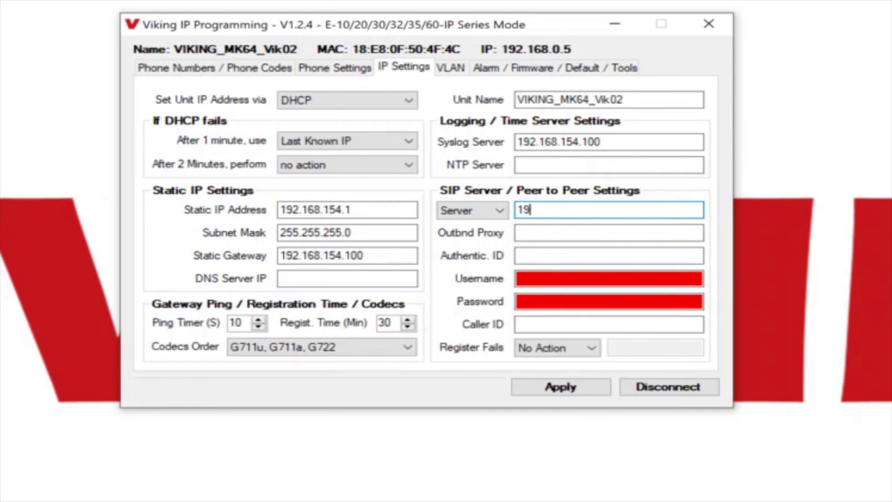
text(2.168.0.101)
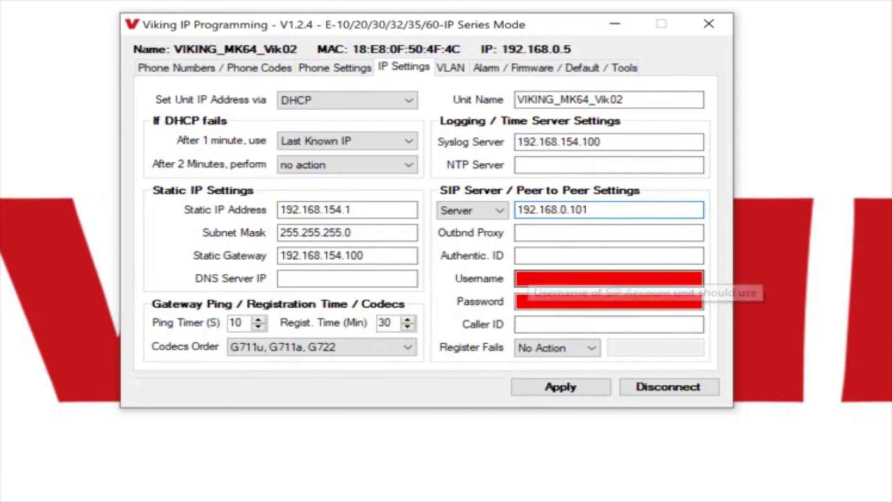
click(523, 280)
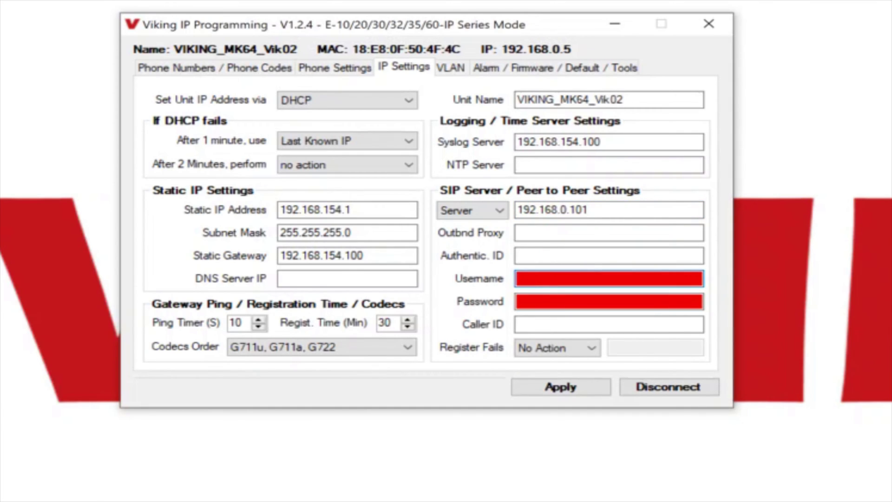
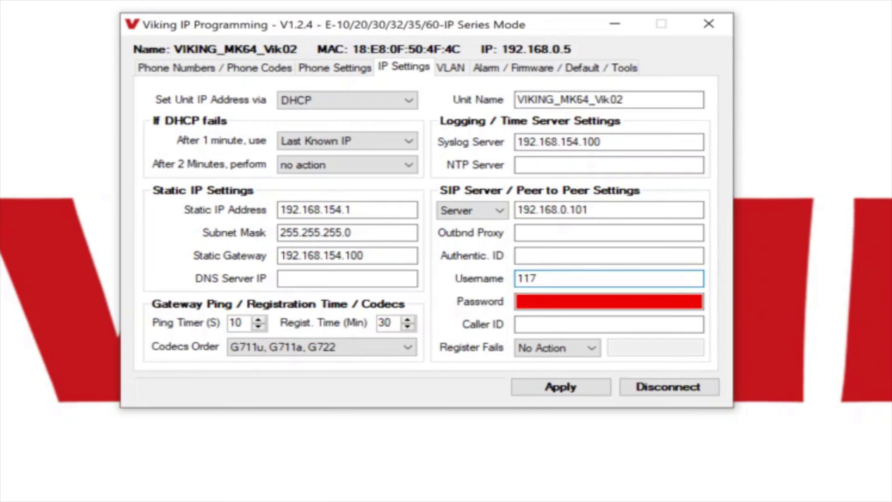
key(Tab)
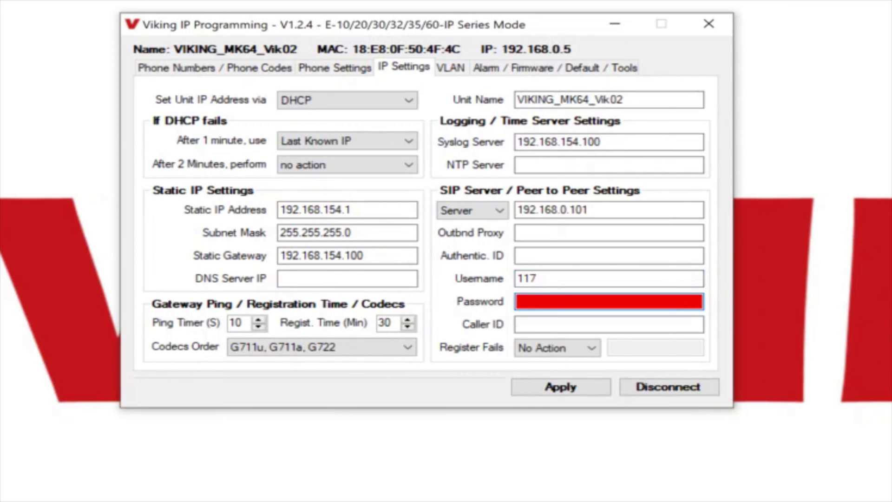
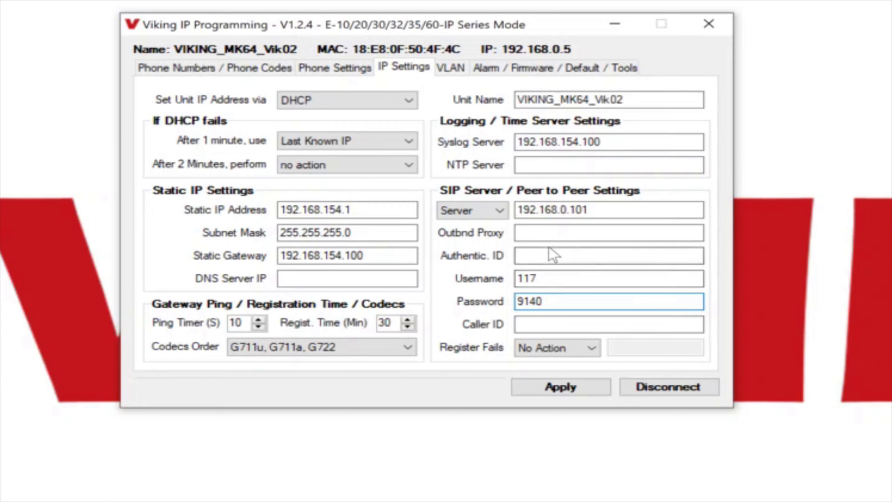
- Enter 11 as the unit's Caller ID
click(523, 324)
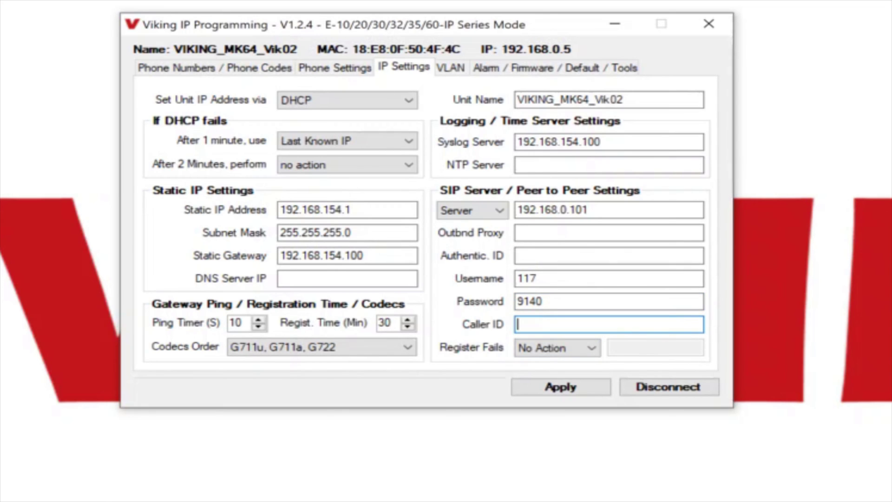
text(117)
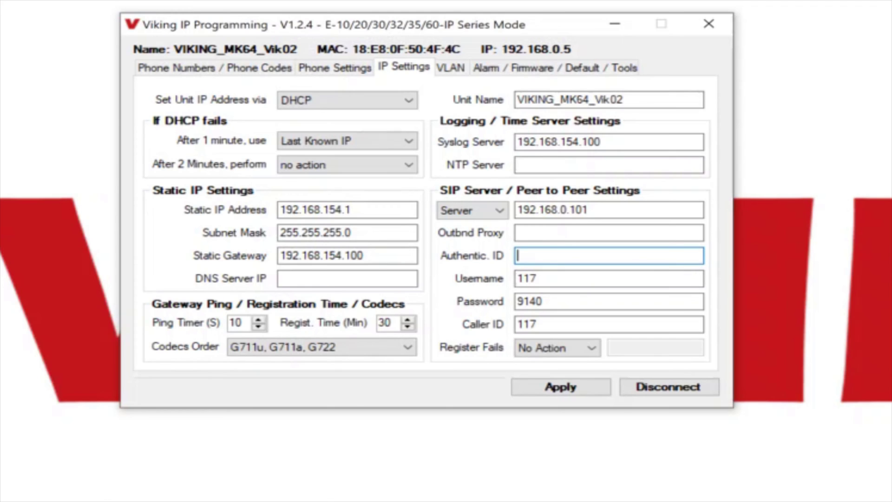
- Set the first speed-dial number to 232 on the Phone Numbers / Phone Codes page
click(208, 65)
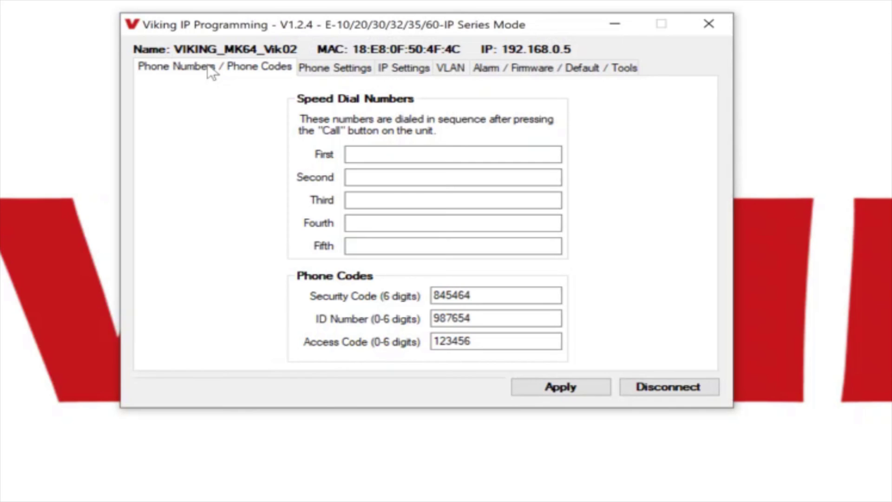
click(347, 151)
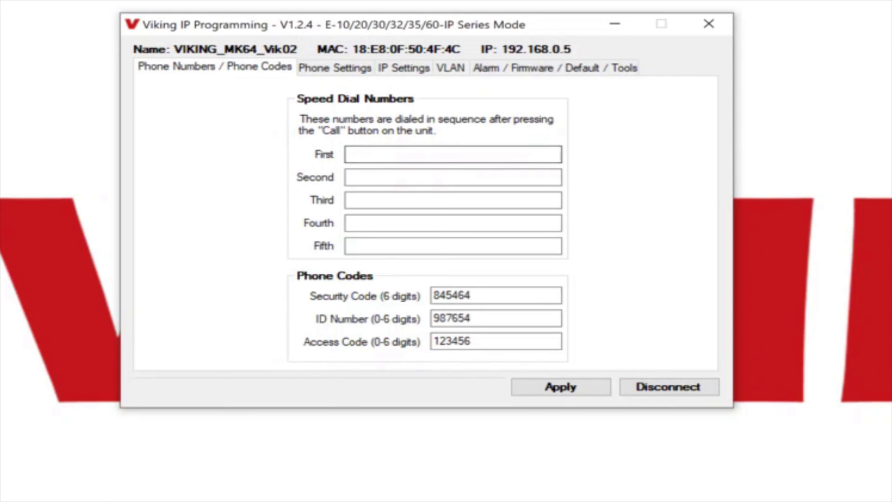
text(232)
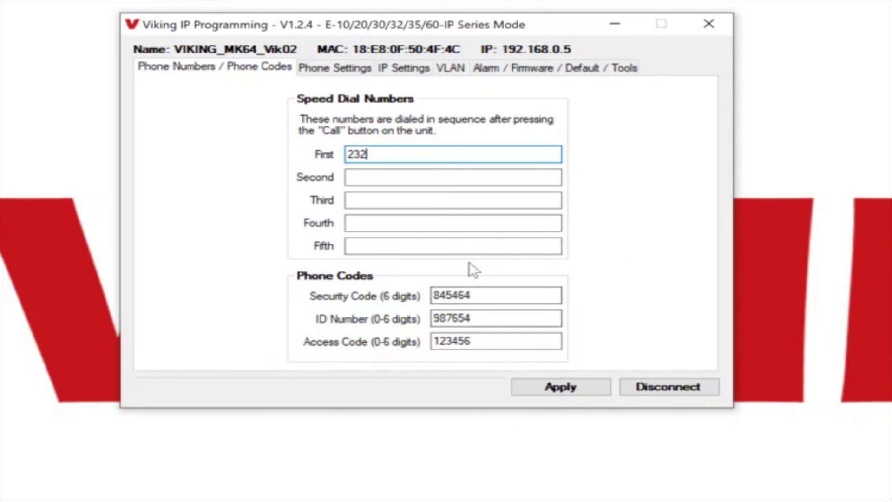
- Show the VLAN page and confirm VLAN tagging remains Disabled
click(458, 68)
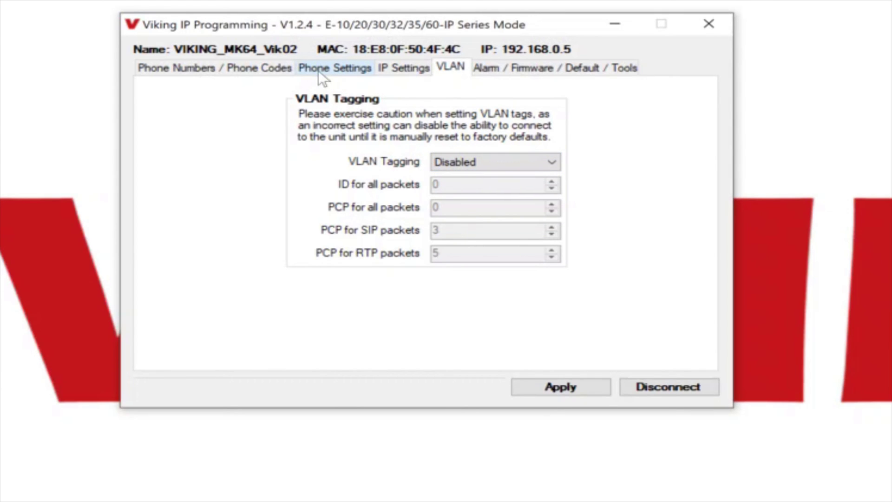
- Review the Phone Settings relay activation command choices, leaving it at ** with Door Strike mode
click(328, 70)
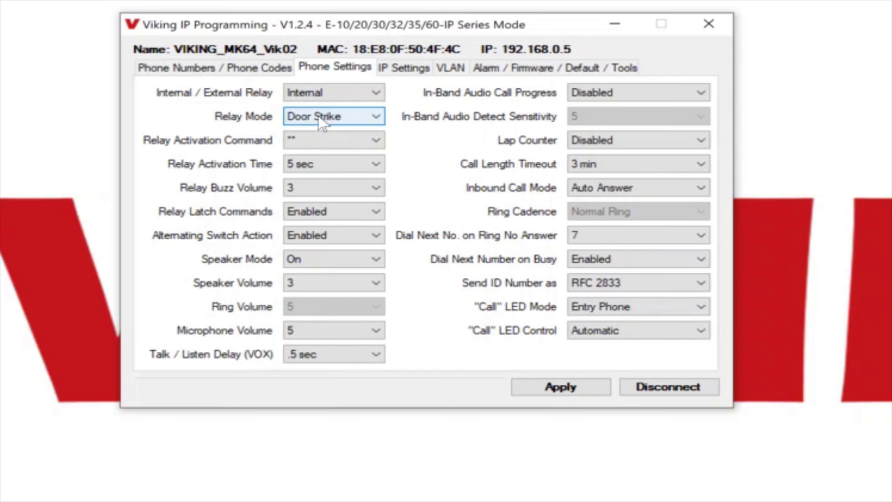
click(319, 138)
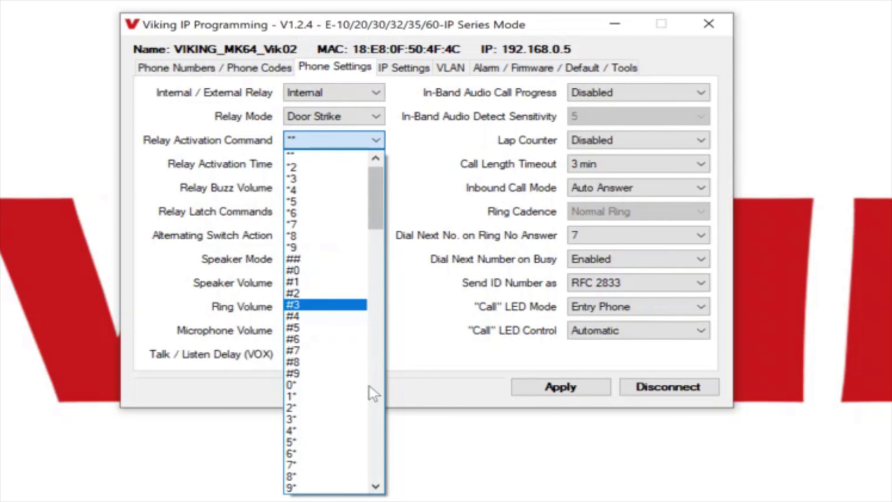
click(376, 485)
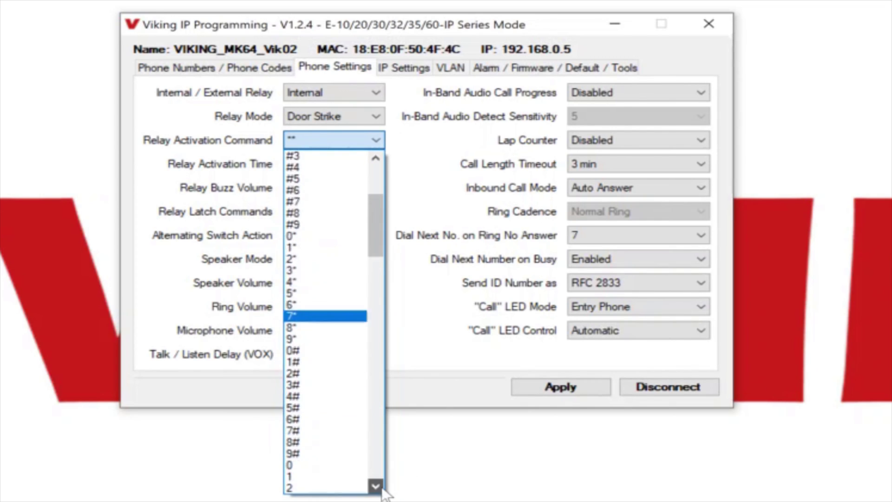
click(376, 485)
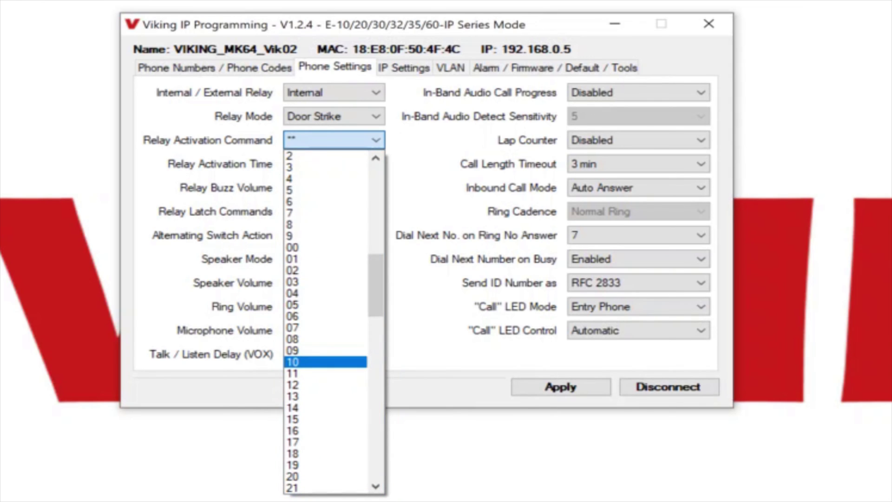
click(311, 135)
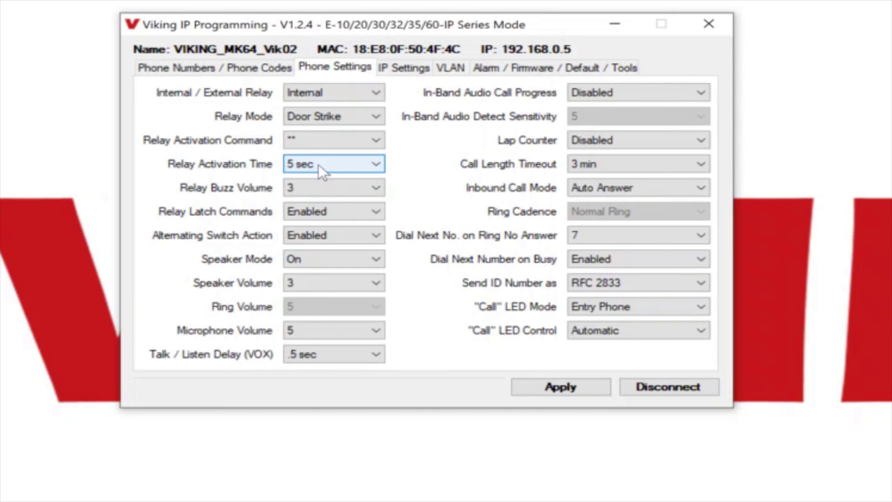
- Keep relay activation time 5 sec, relay buzz volume 3 and ring-no-answer rollover 7
click(318, 164)
click(319, 166)
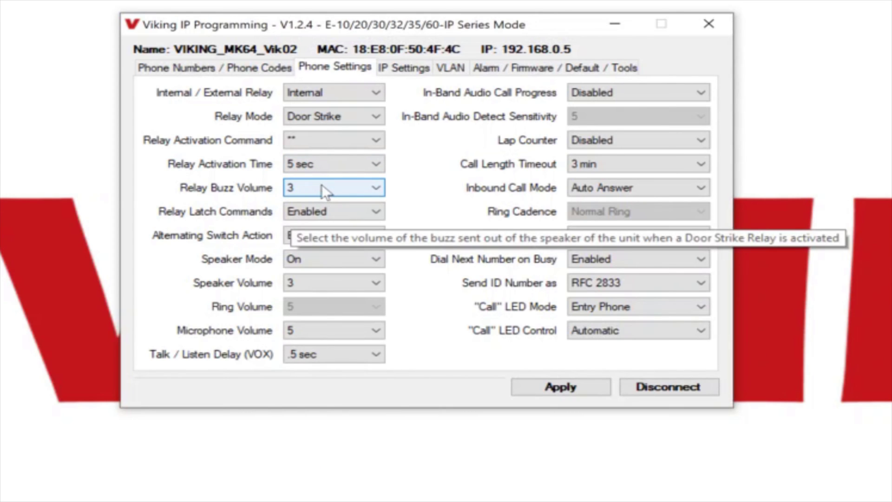
click(321, 184)
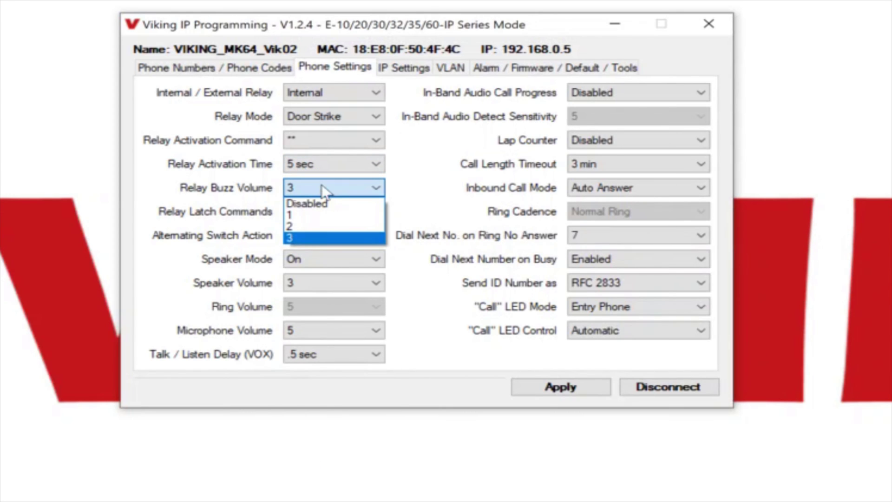
click(425, 187)
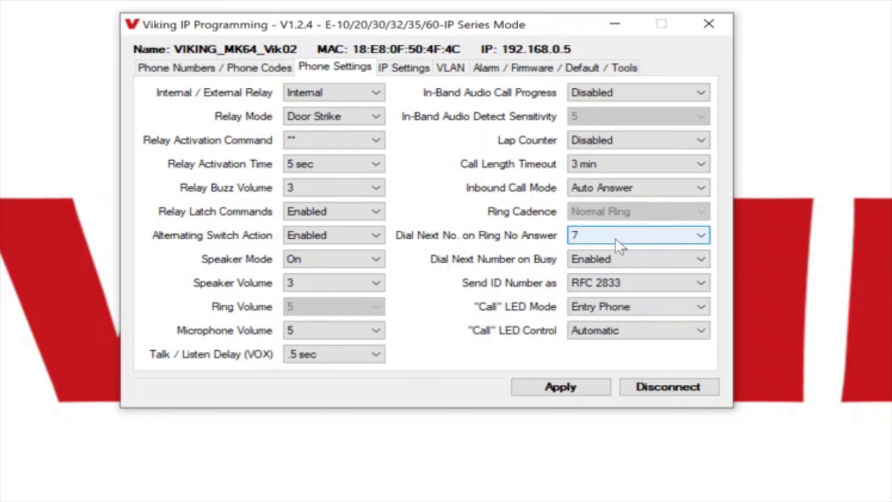
click(615, 238)
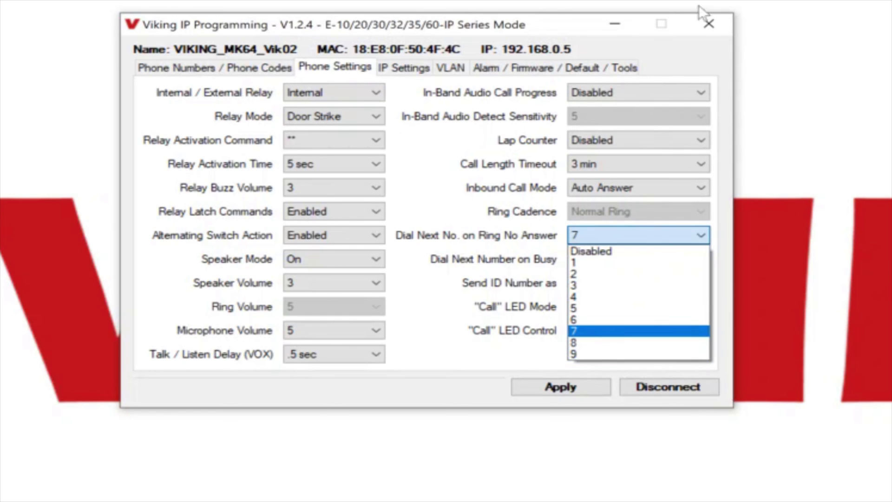
click(682, 91)
click(682, 90)
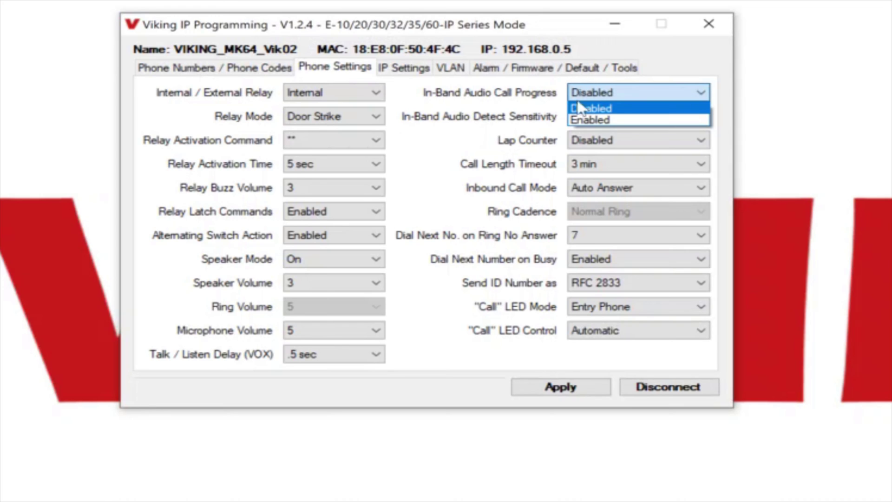
- Enable In-Band Audio Call Progress and set the Lap Counter to 1
click(591, 120)
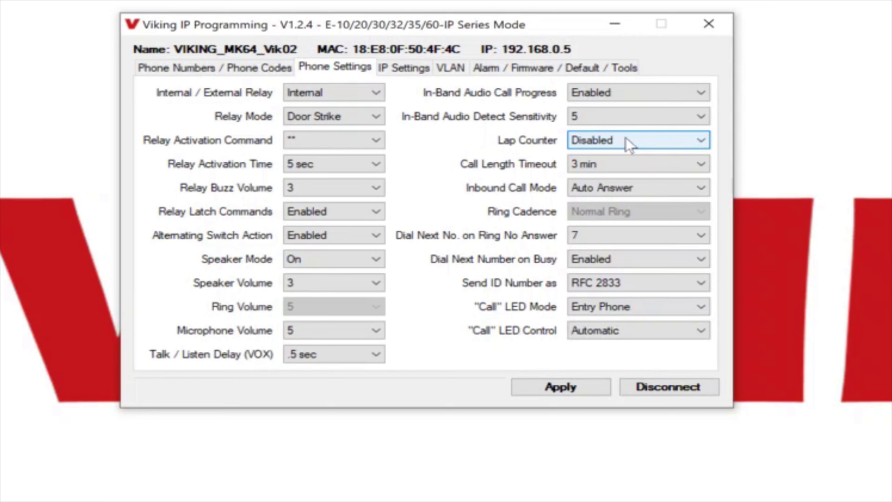
click(626, 139)
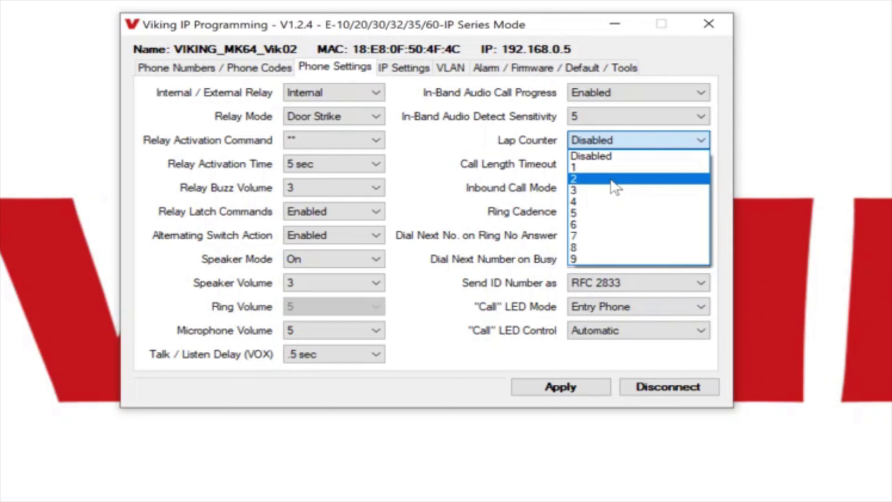
click(610, 167)
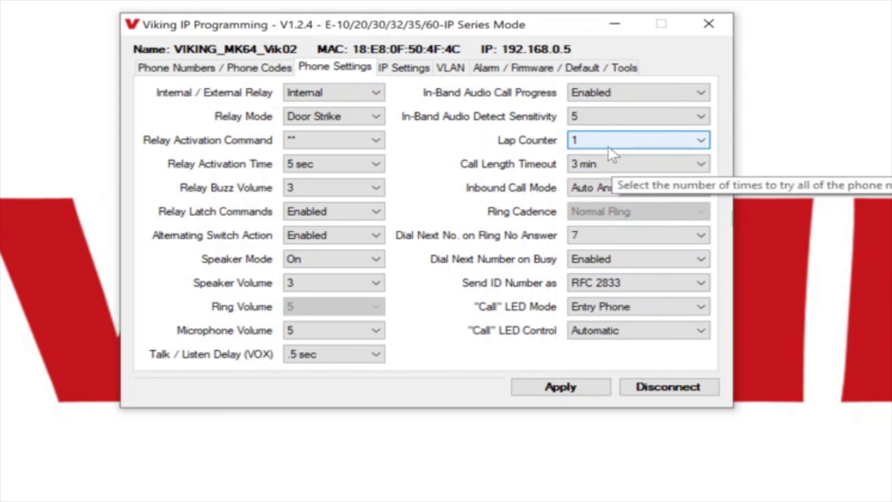
scroll(608, 146, up, 1)
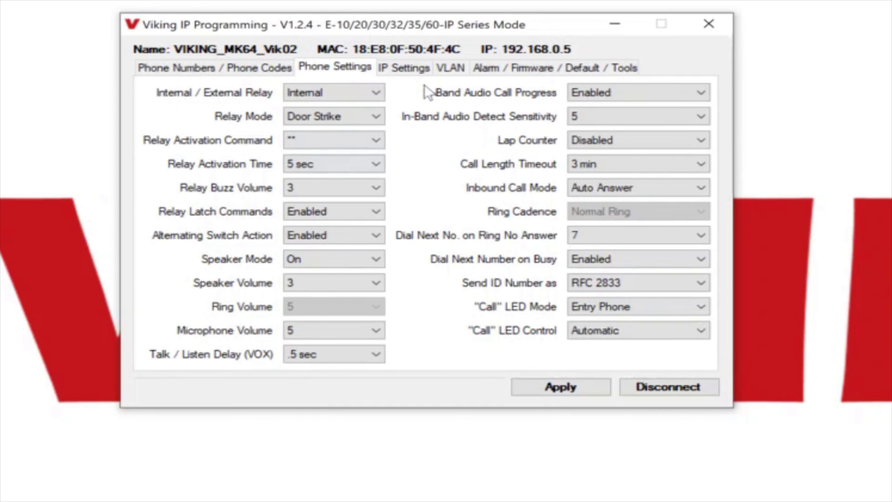
- Review the IP, speed-dial and phone settings pages, then apply them and answer the time server prompt
click(415, 70)
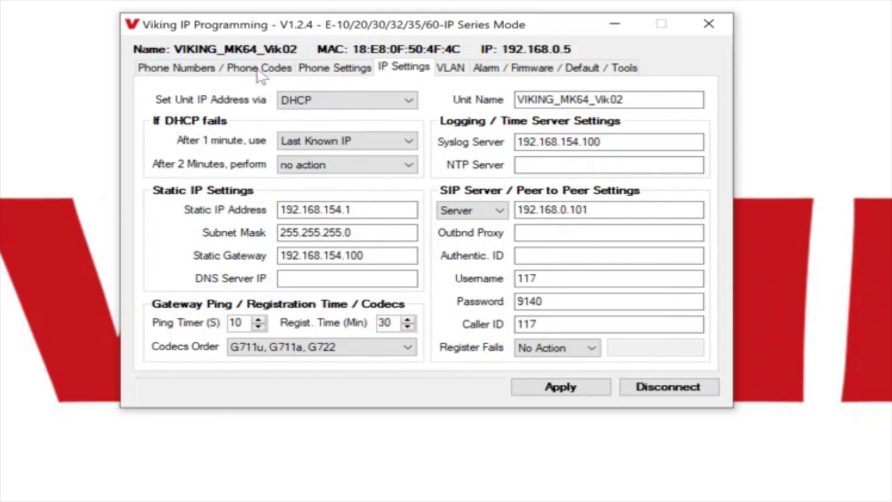
click(245, 72)
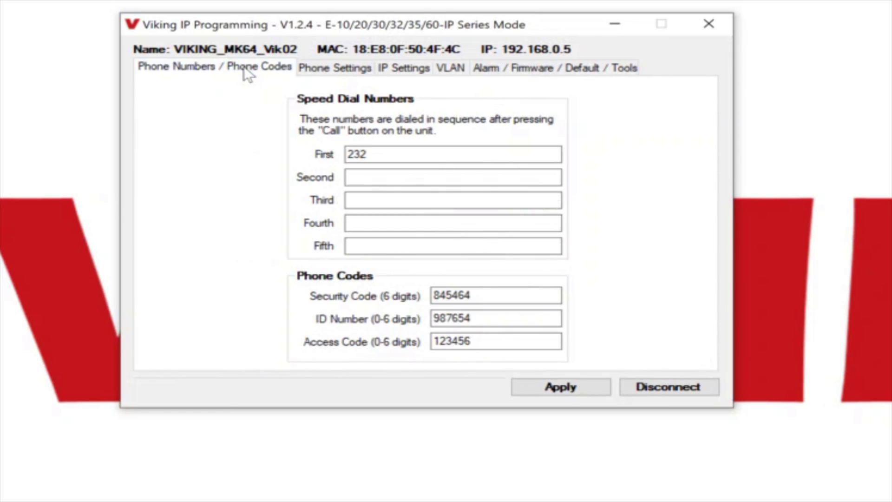
click(326, 71)
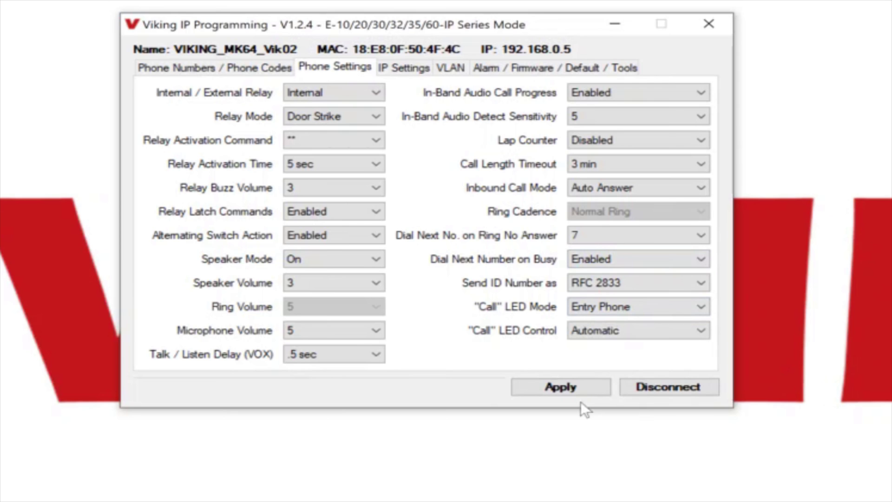
click(578, 383)
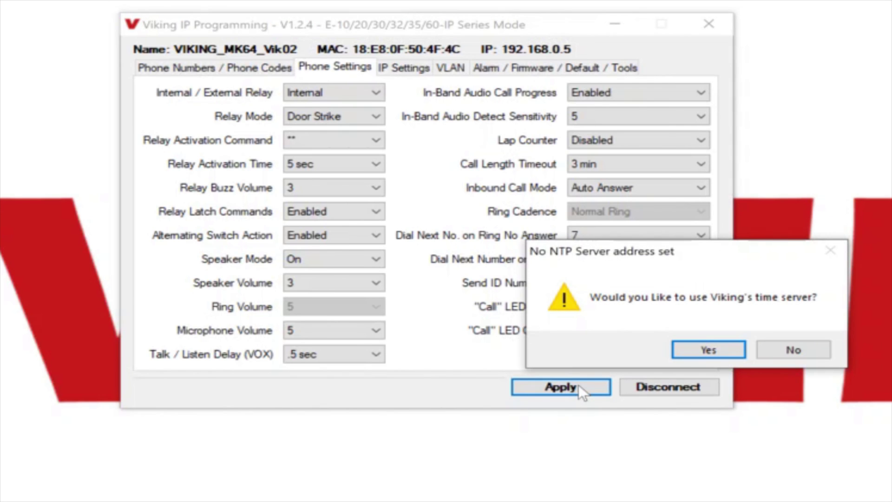
click(631, 384)
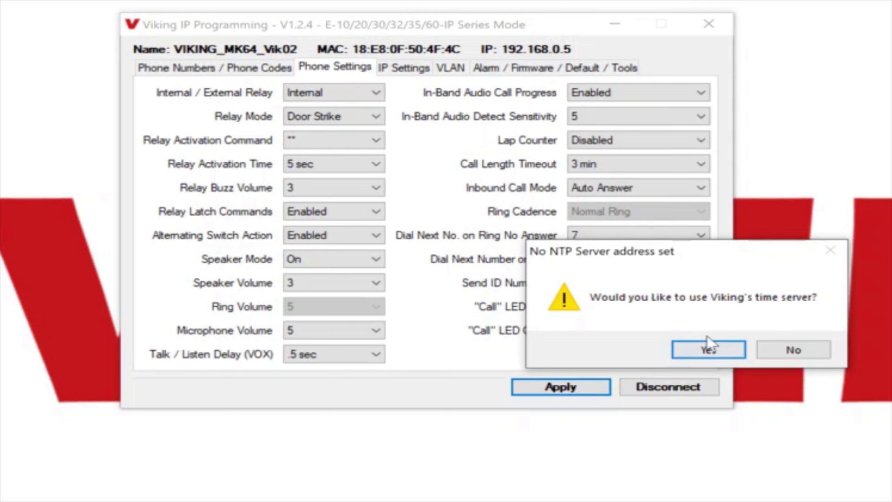
click(776, 352)
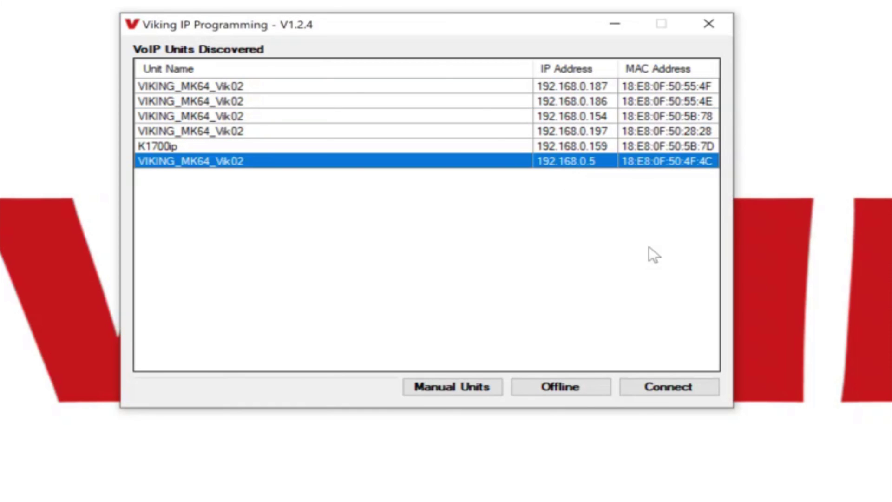
- Reconnect to the unit at 192.168.0.5, confirm SIP registration reads Registered, then disconnect
click(680, 386)
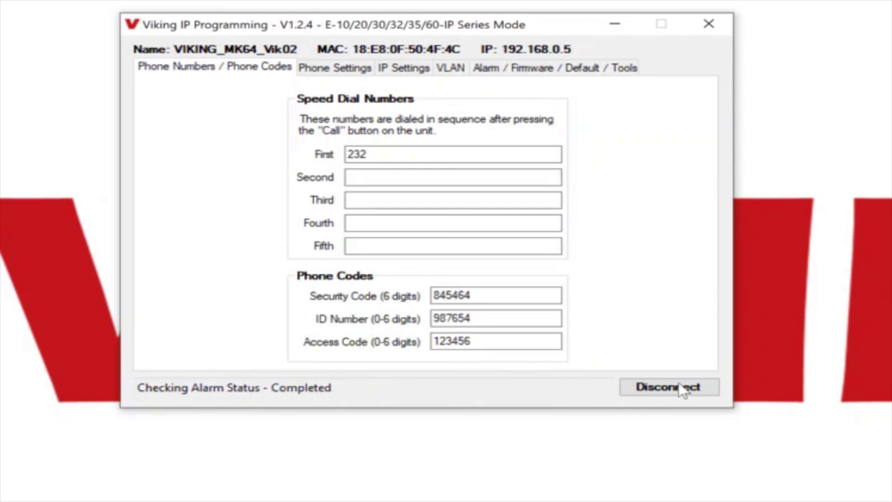
click(539, 69)
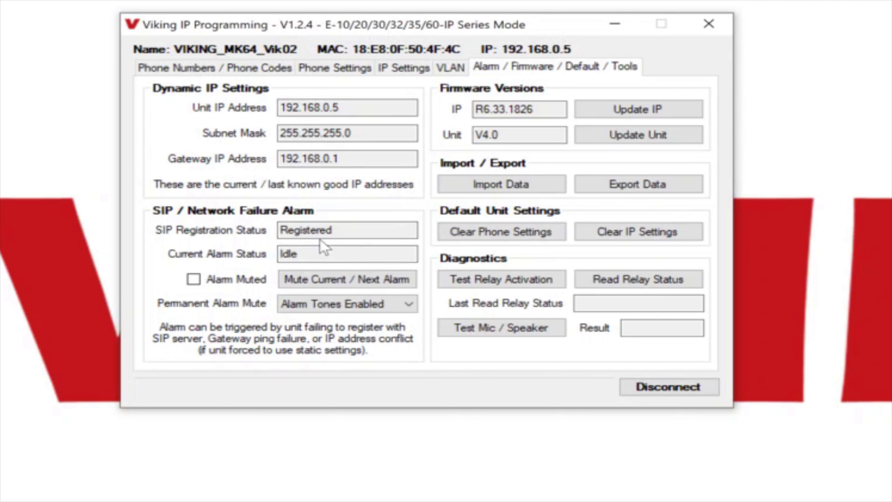
click(206, 68)
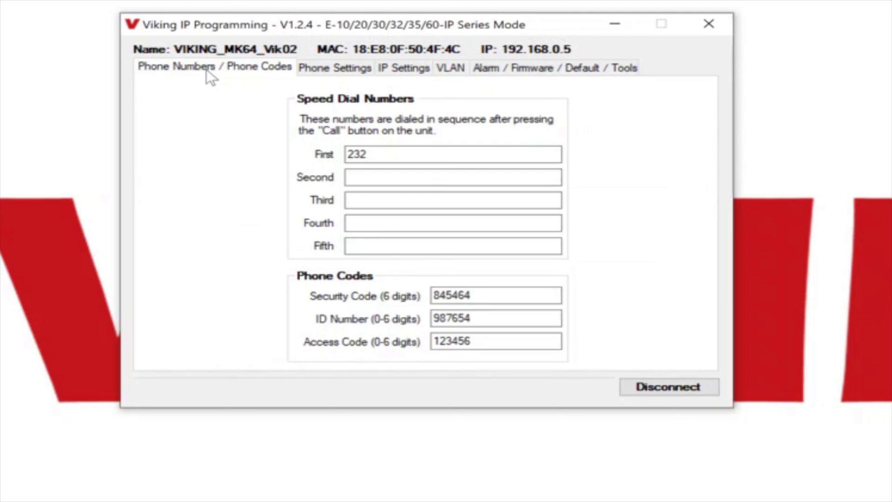
click(663, 391)
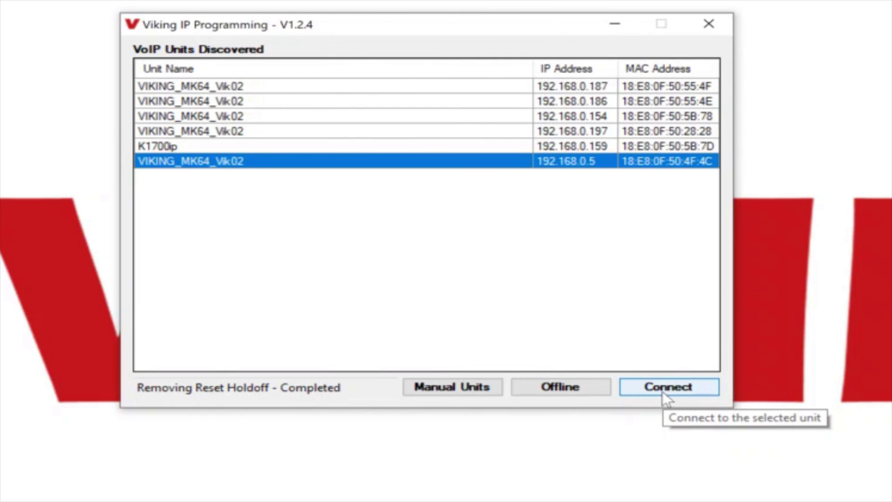